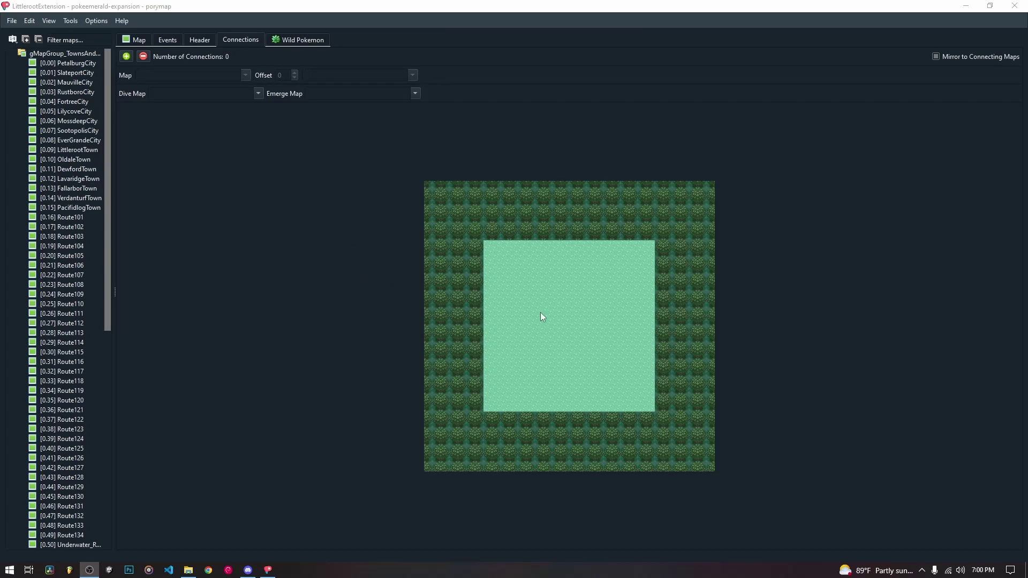
- Add a new LittlerootExtension connection on the left edge to LittlerootTown at offset 0
left_click_drag(107, 268, 103, 229)
scroll(98, 185, "down", 6)
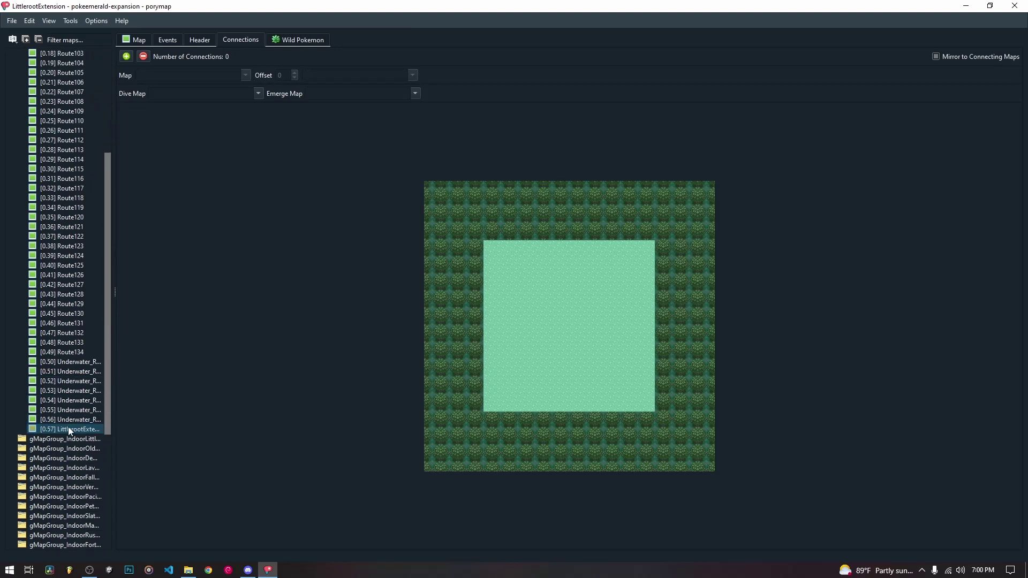
left_click_drag(108, 345, 124, 145)
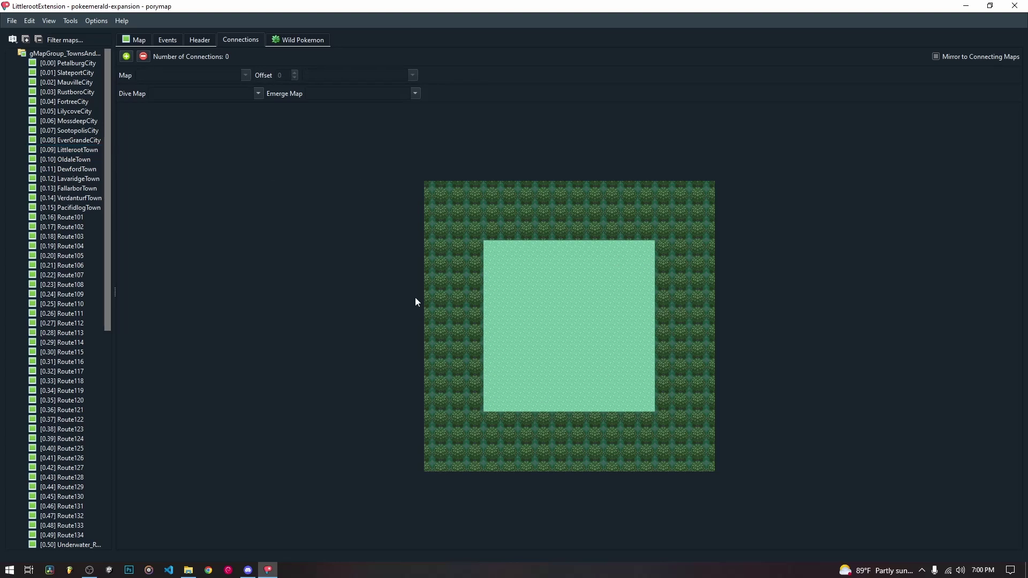
left_click(126, 57)
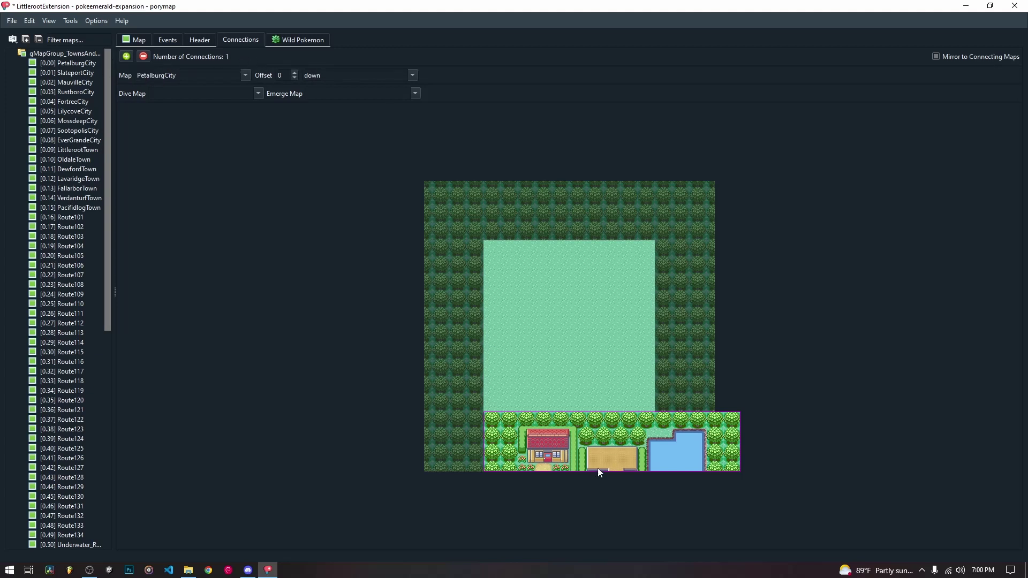
left_click(413, 75)
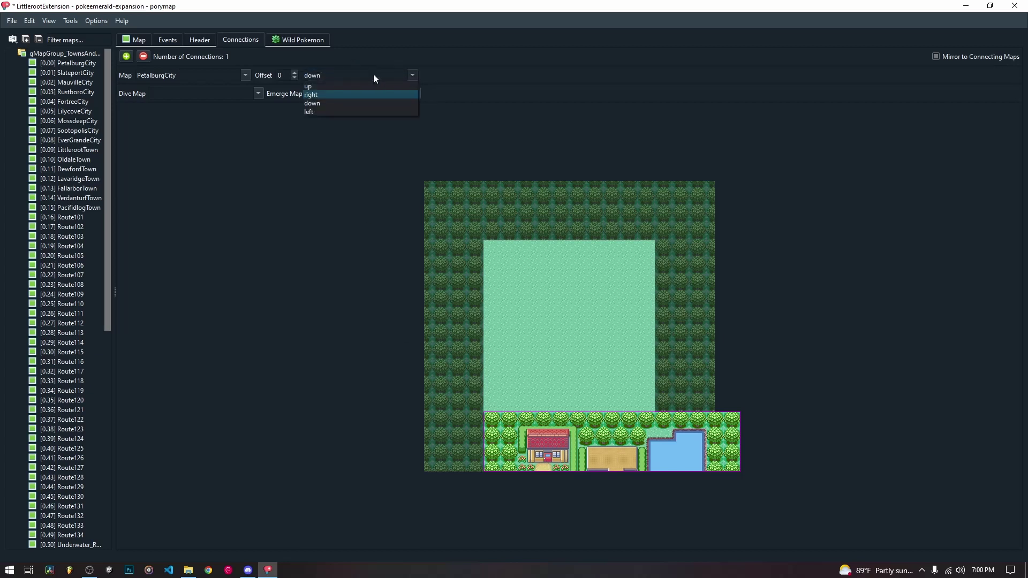
left_click(322, 112)
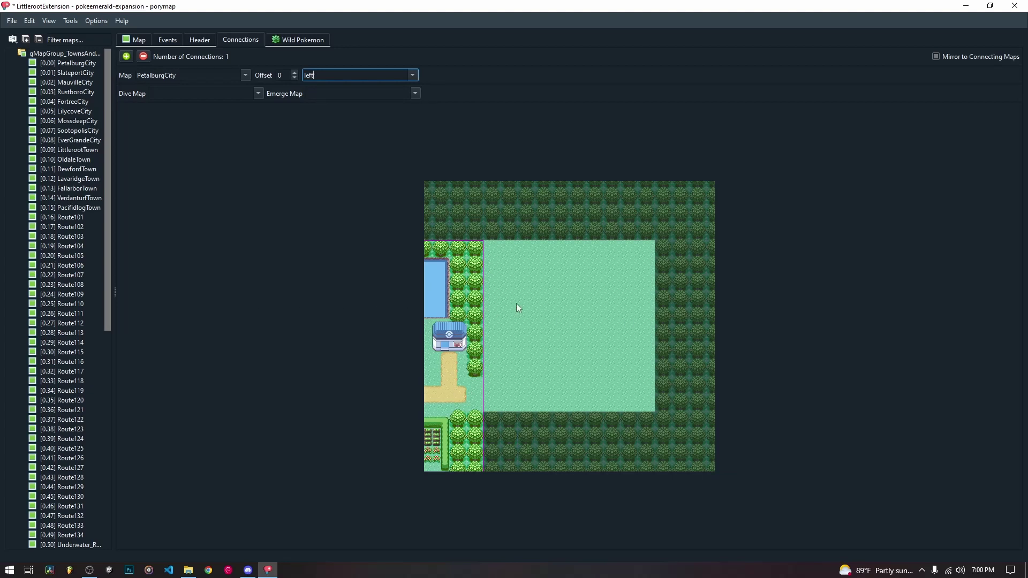
left_click(245, 75)
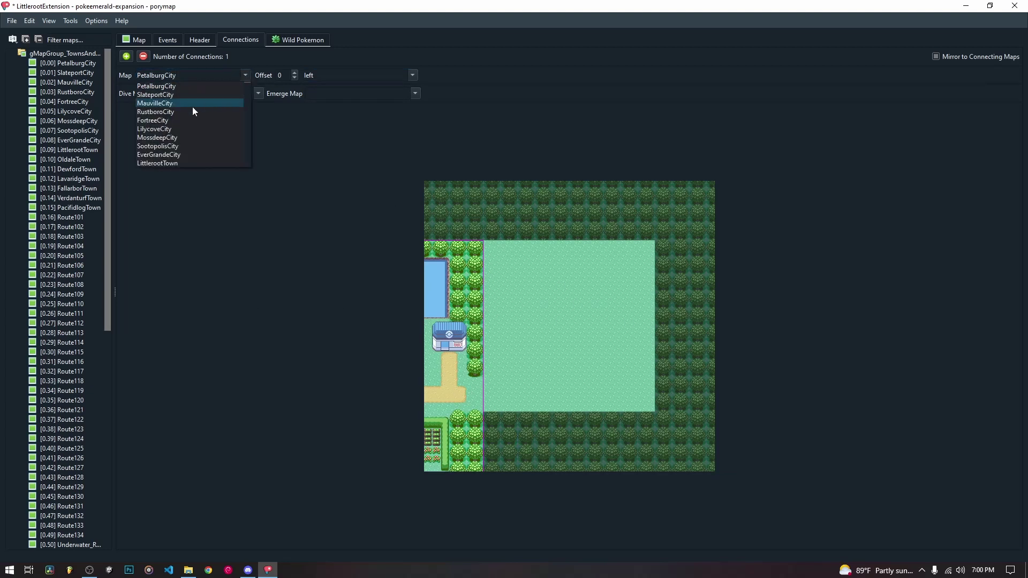
scroll(178, 137, "up", 7)
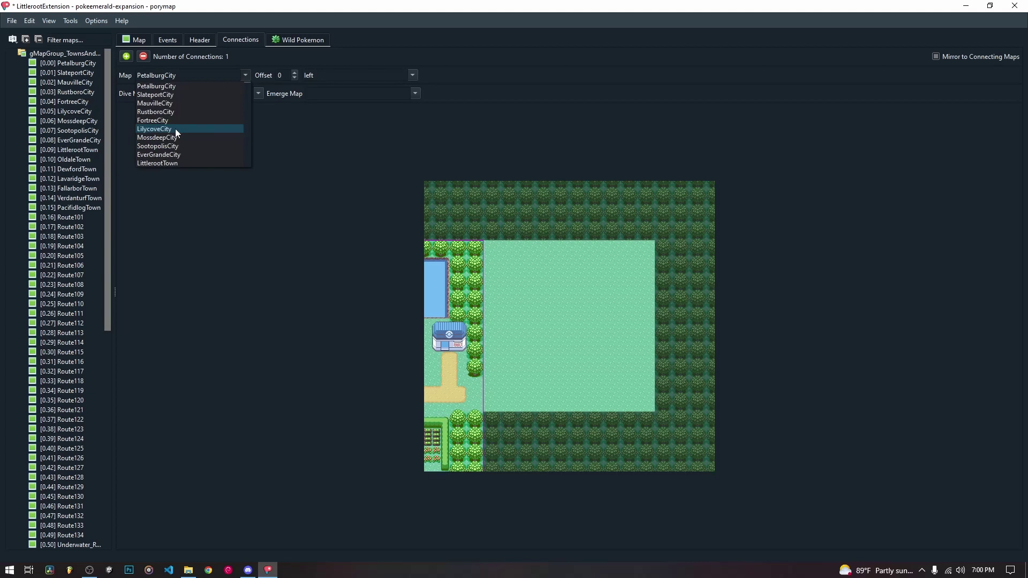
left_click(168, 162)
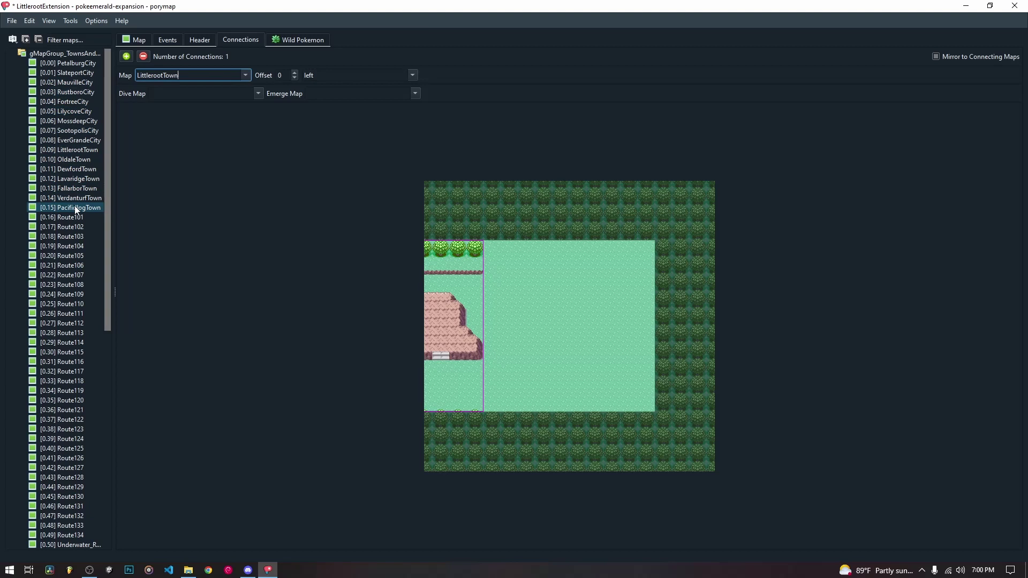
double_click(68, 152)
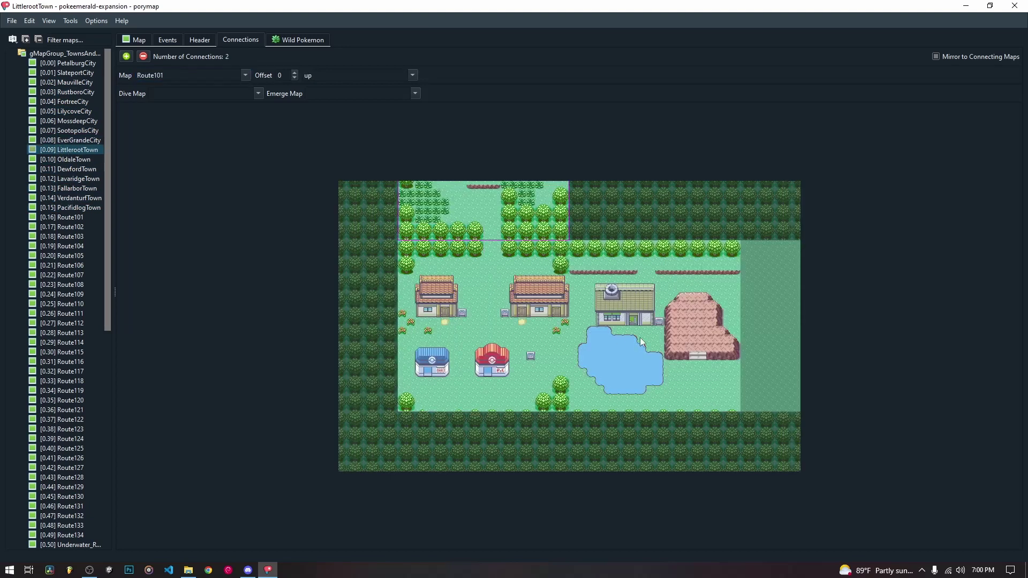
left_click(762, 371)
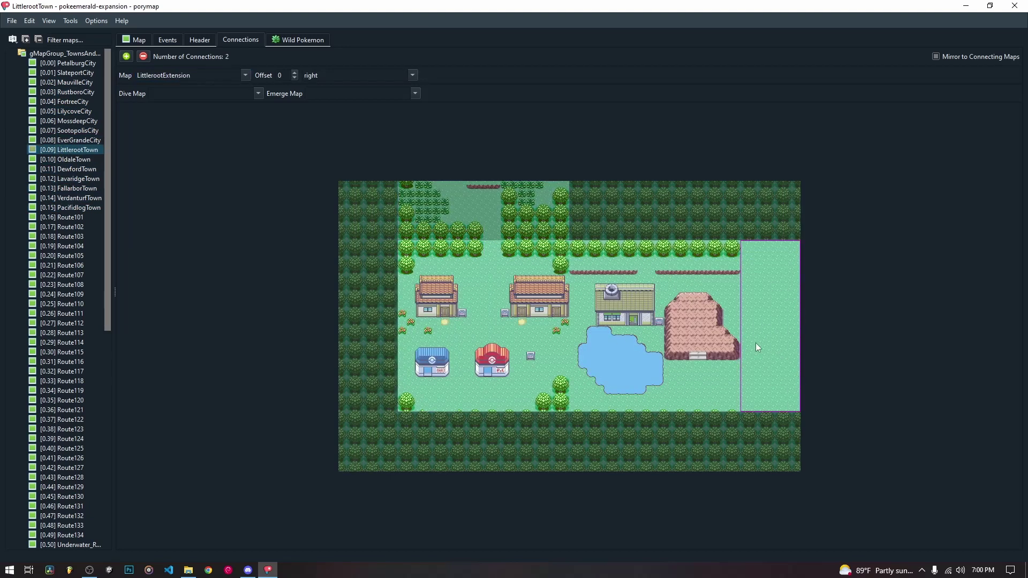
double_click(784, 312)
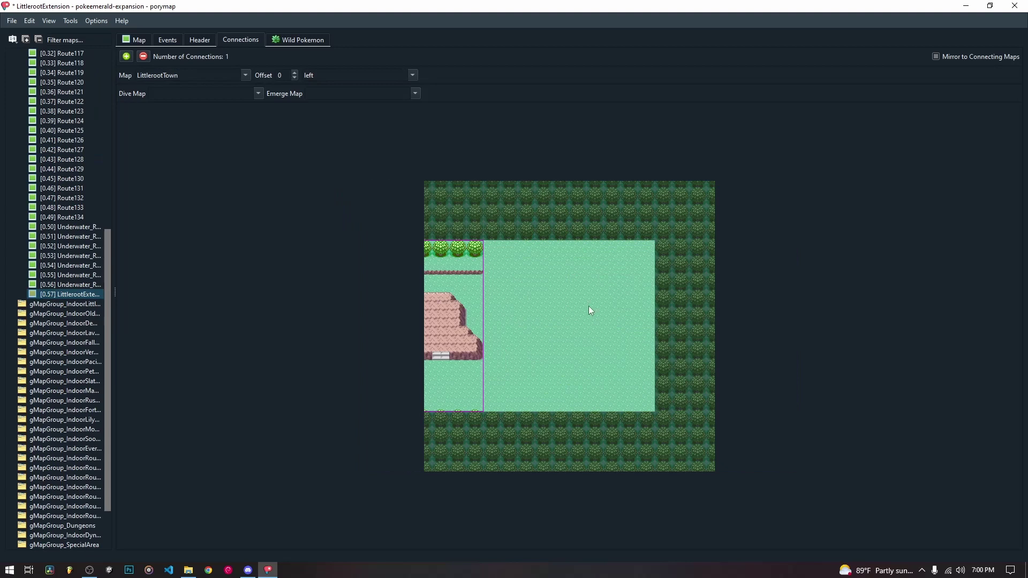
double_click(454, 290)
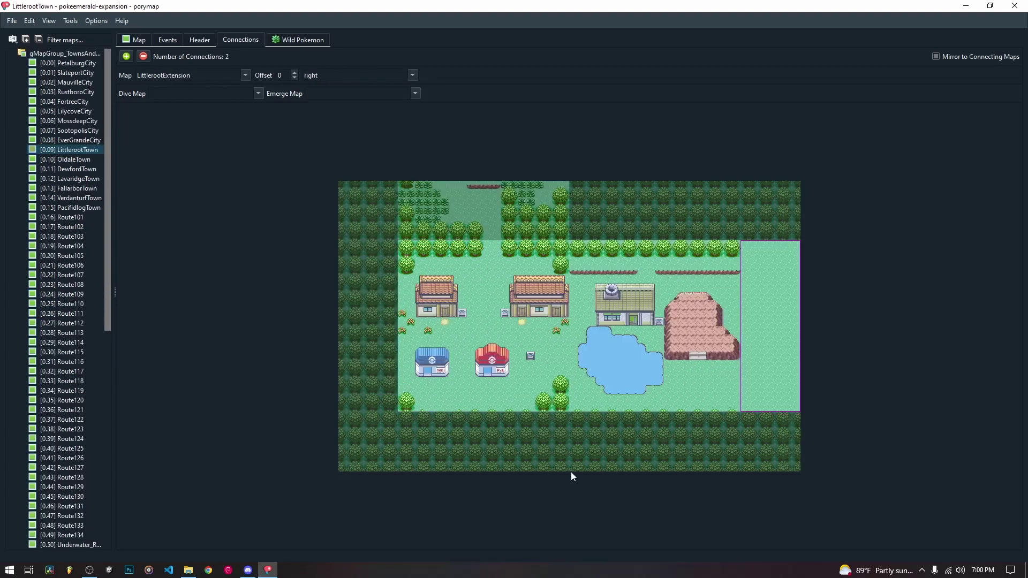
double_click(753, 299)
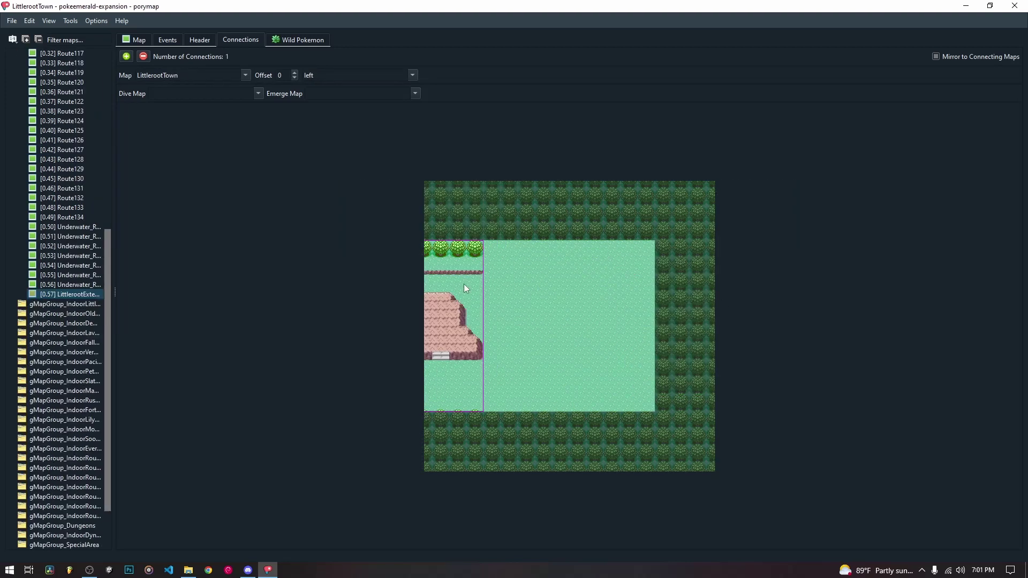
double_click(464, 284)
double_click(769, 284)
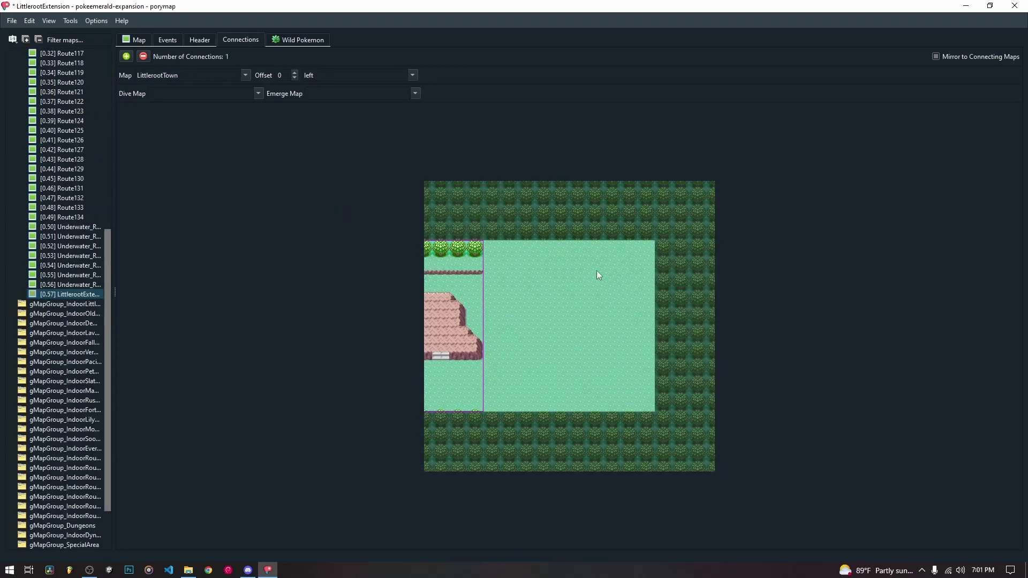
- Add a second connection in the up direction, trying Route107 and then Route105
left_click(129, 57)
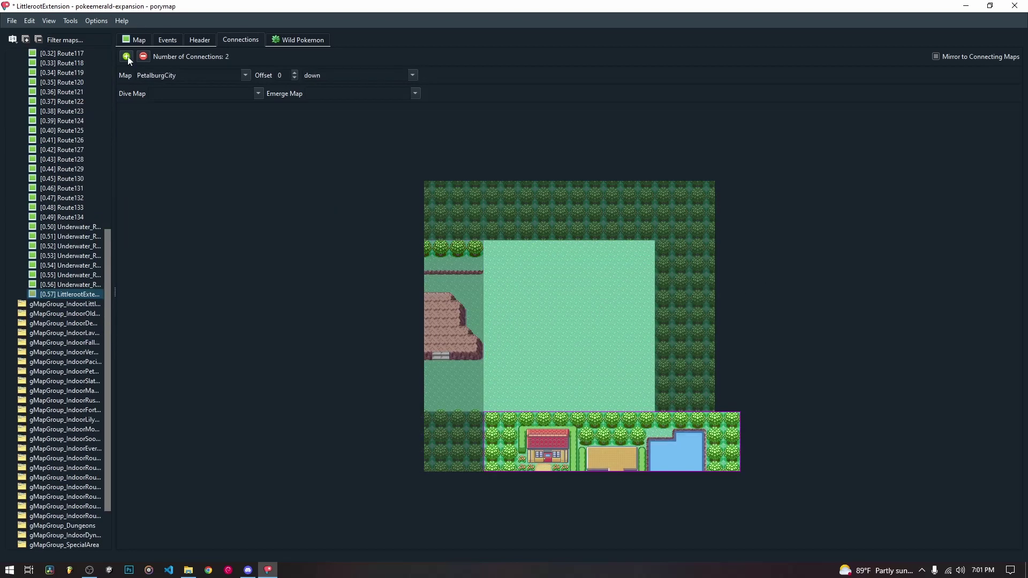
left_click(412, 75)
left_click(322, 91)
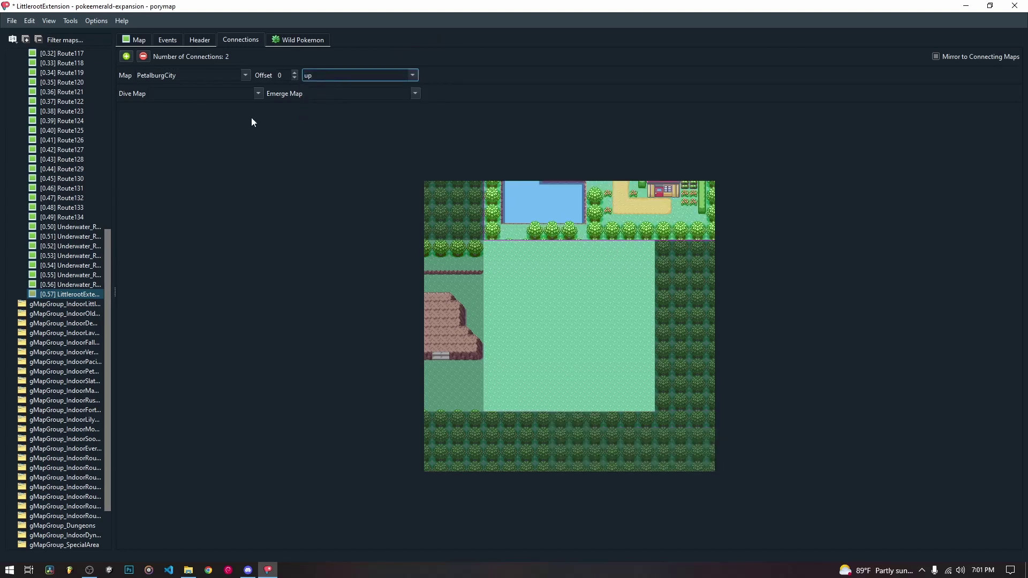
left_click(242, 75)
scroll(162, 142, "down", 10)
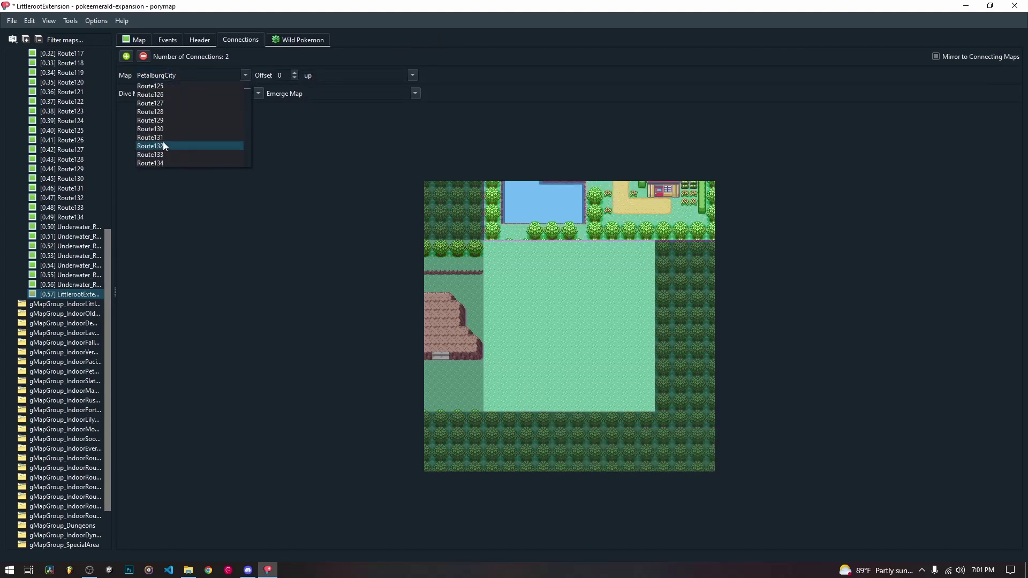
scroll(171, 111, "up", 7)
left_click(168, 104)
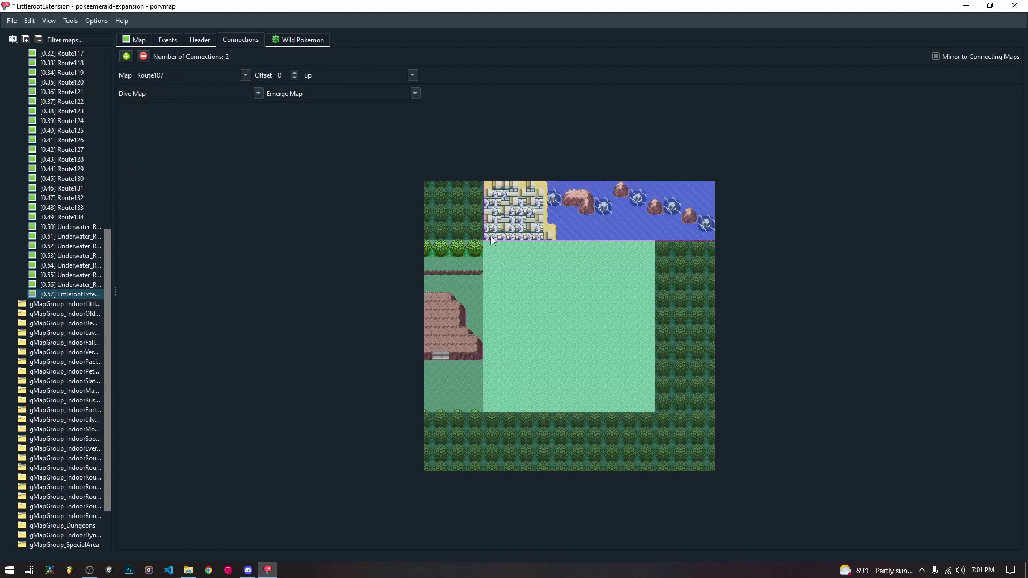
left_click(246, 75)
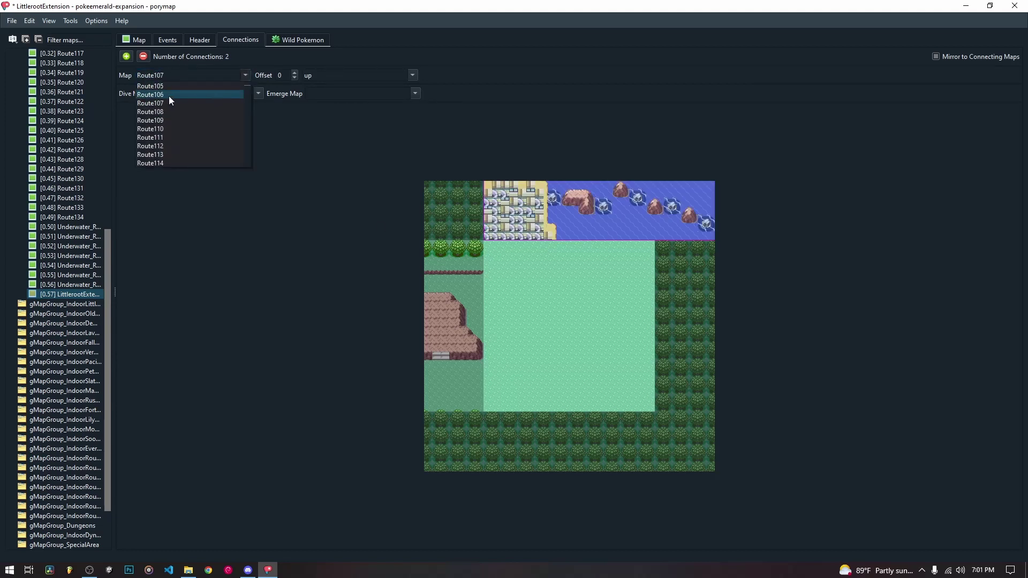
left_click(165, 88)
left_click(167, 90)
- Try LilycoveCity with a negative offset, then settle on Route101 at offset 0
left_click(246, 75)
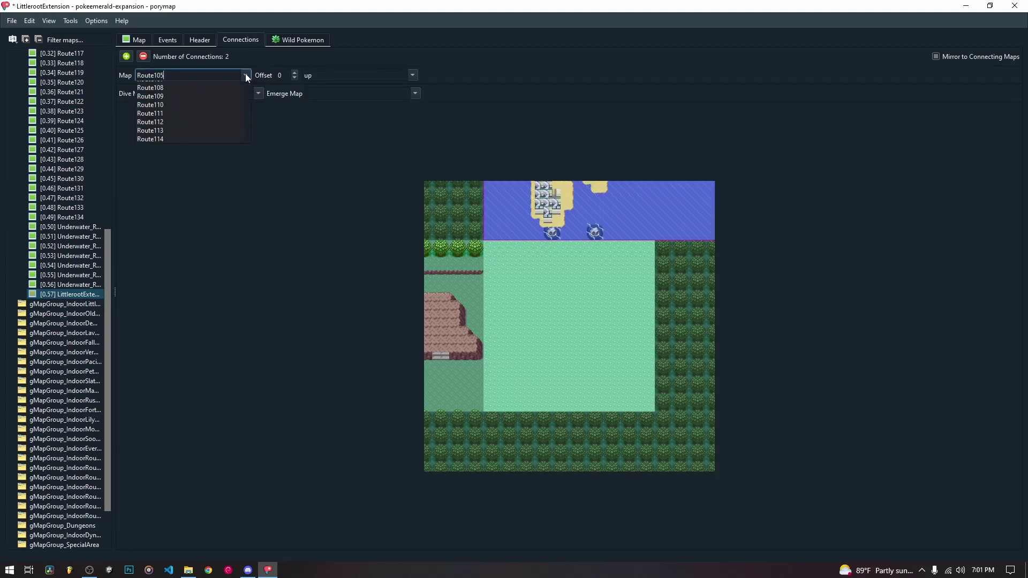
scroll(191, 106, "up", 5)
left_click(191, 106)
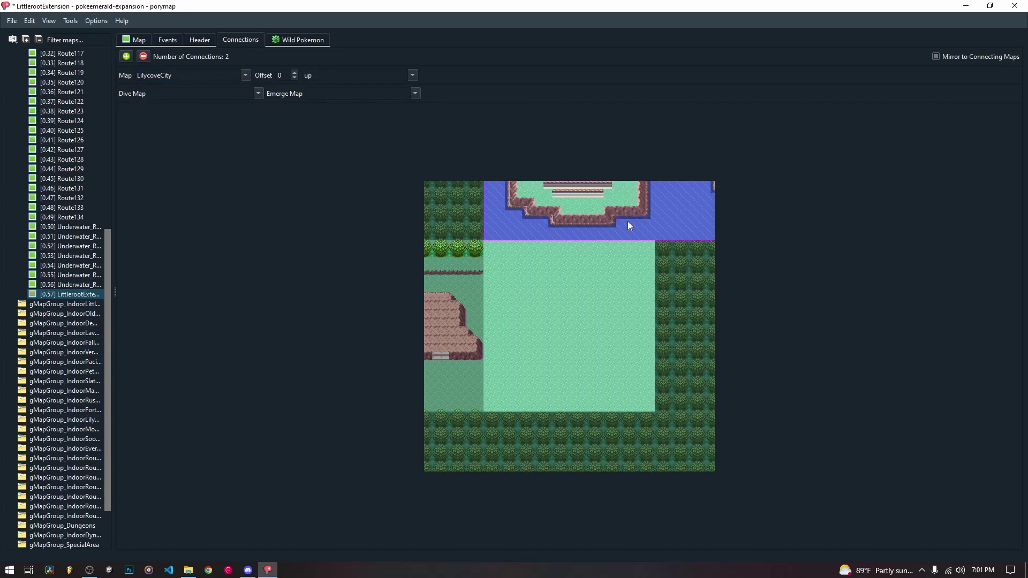
left_click_drag(293, 78, 293, 77)
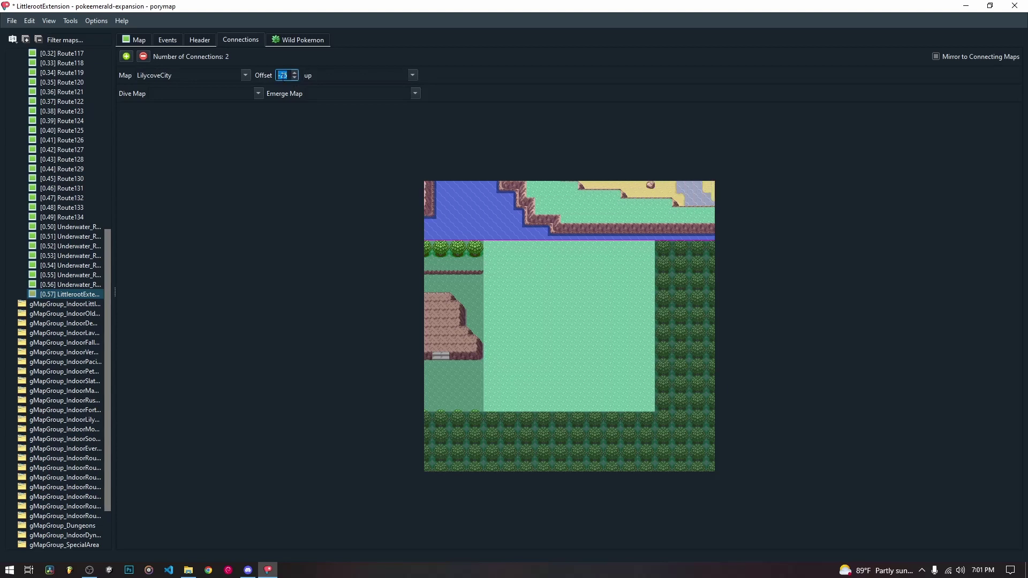
left_click(245, 75)
scroll(188, 131, "down", 3)
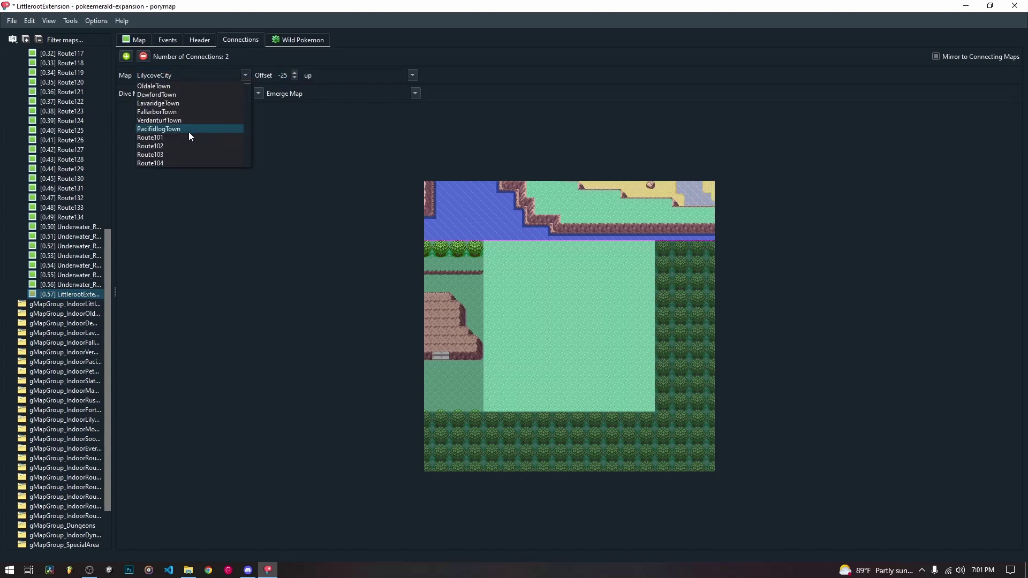
left_click(157, 139)
left_click_drag(294, 72, 294, 72)
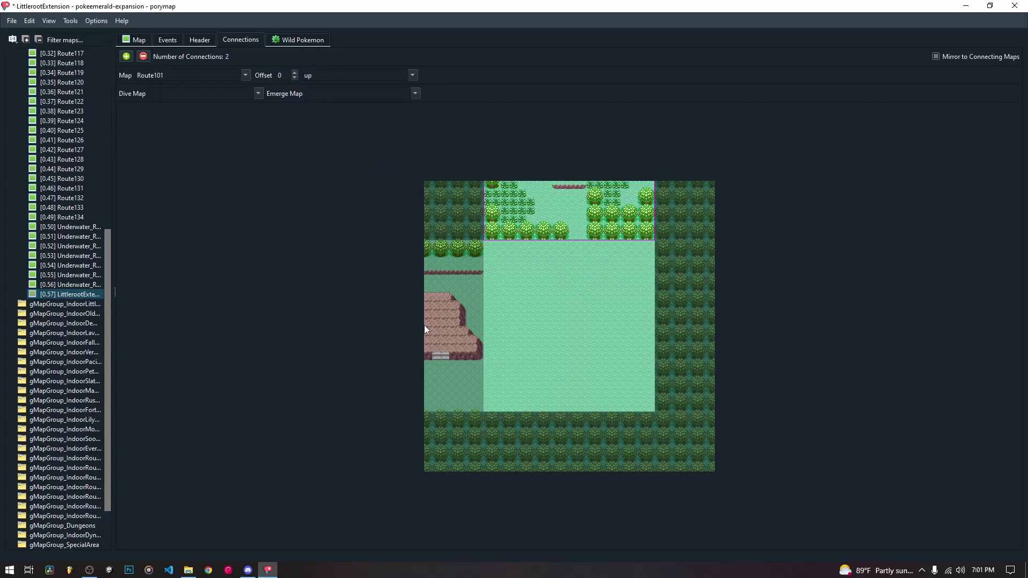
- Select the top Route101 connection strip and delete it, keeping the left LittlerootTown link
left_click(442, 376)
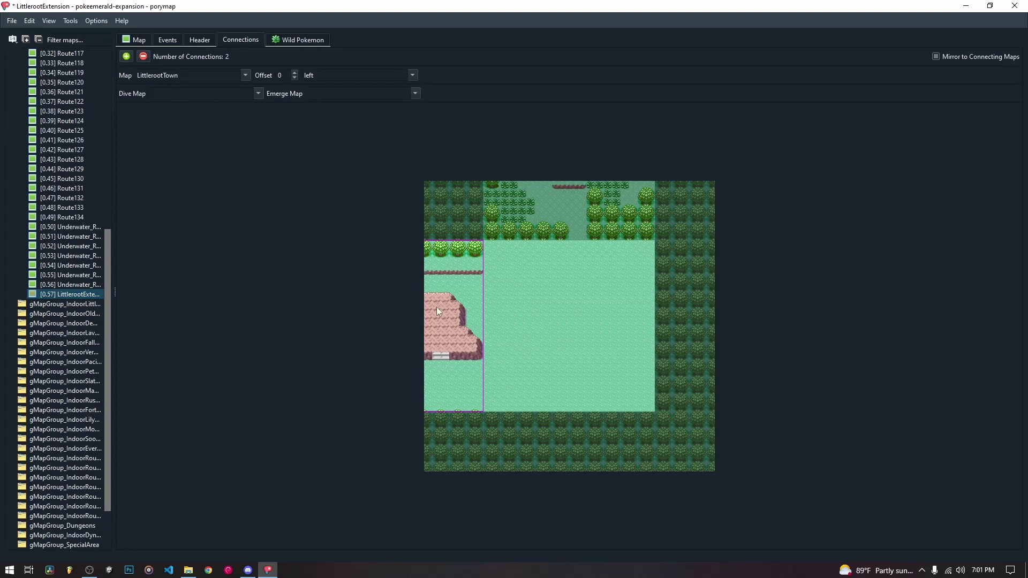
left_click(544, 190)
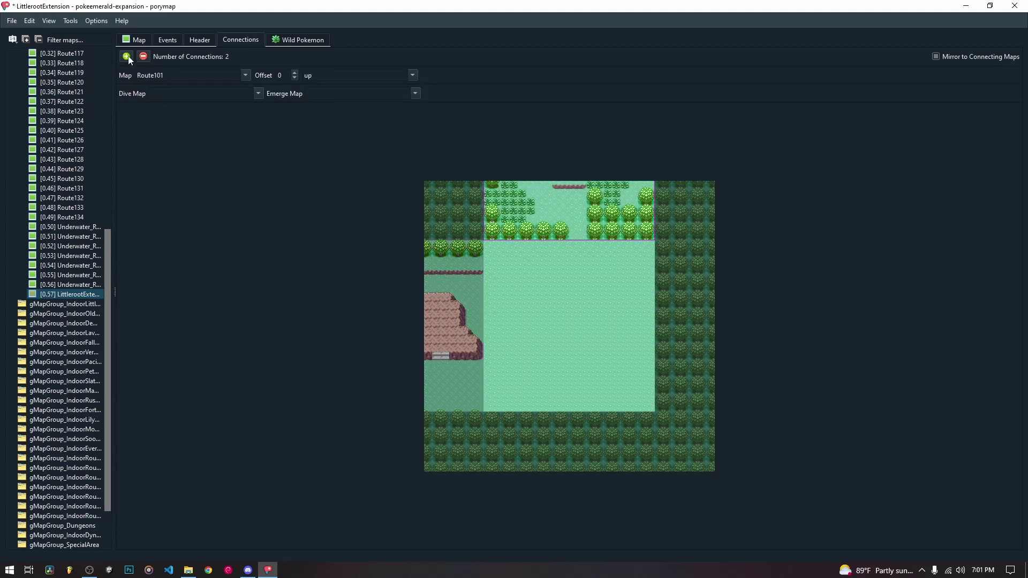
left_click(144, 57)
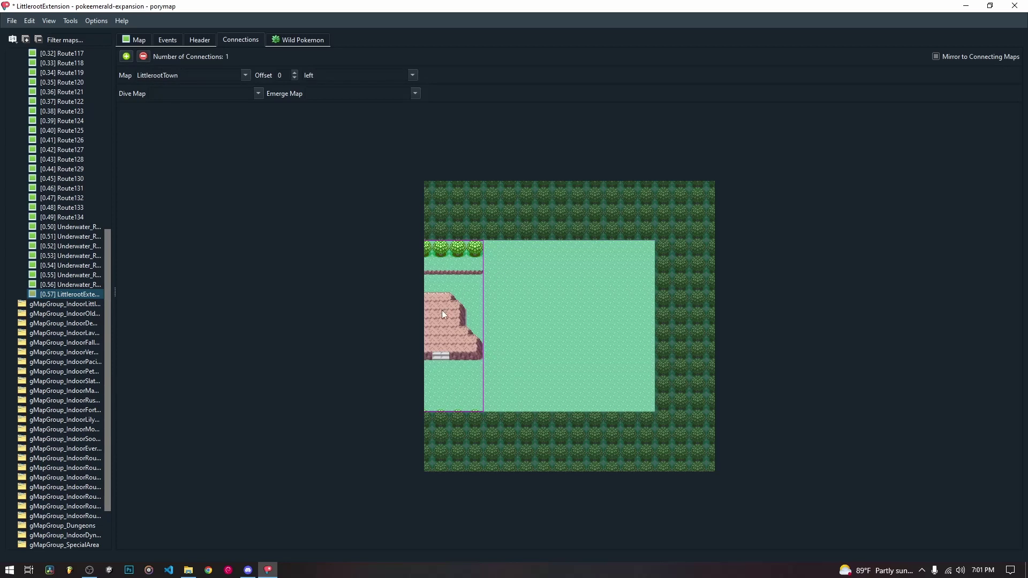
- Open LittlerootTown and compare its Route101 (up) and LittlerootExtension (right) connections
double_click(448, 288)
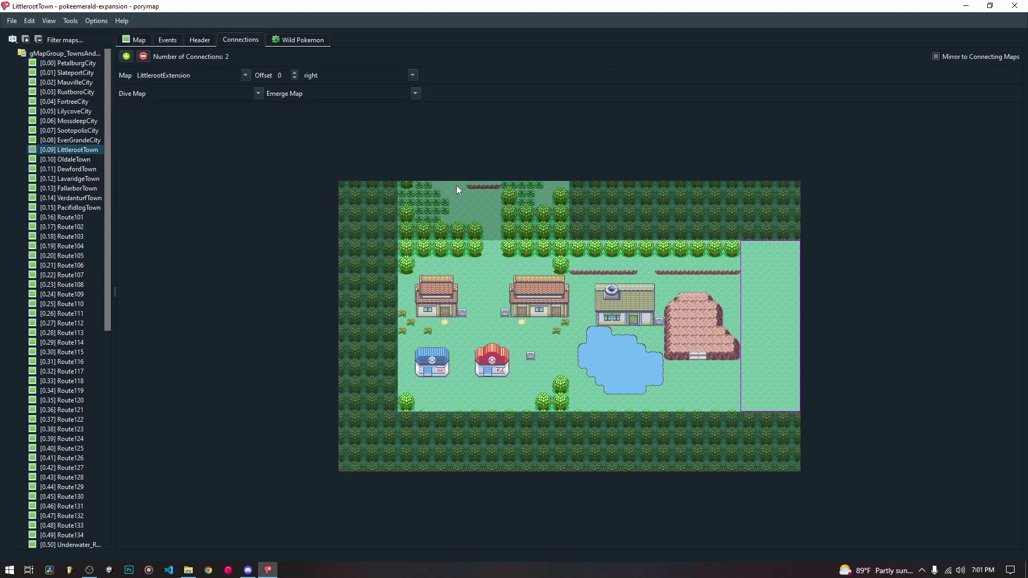
left_click(456, 185)
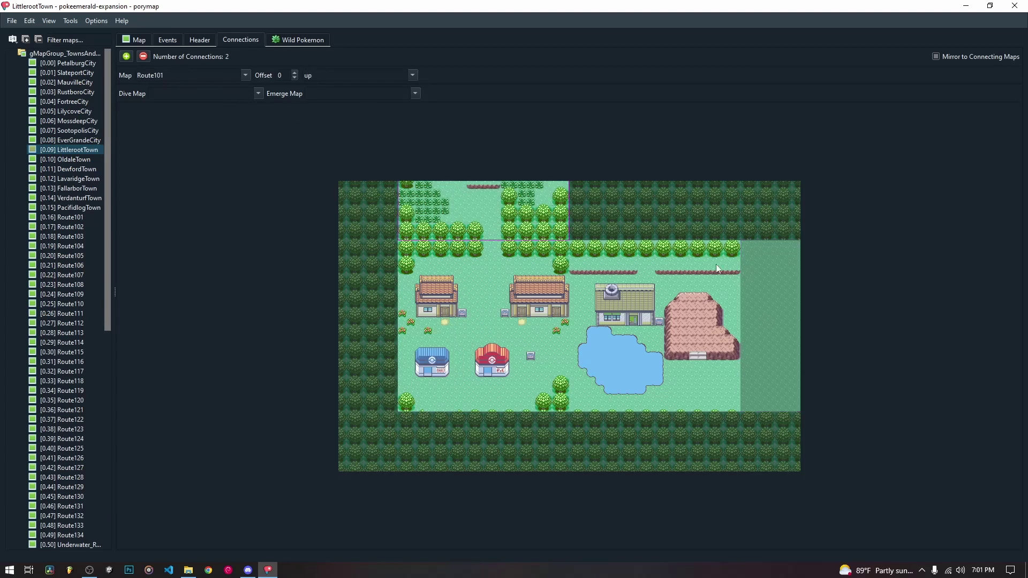
left_click(792, 296)
left_click(472, 204)
left_click(792, 308)
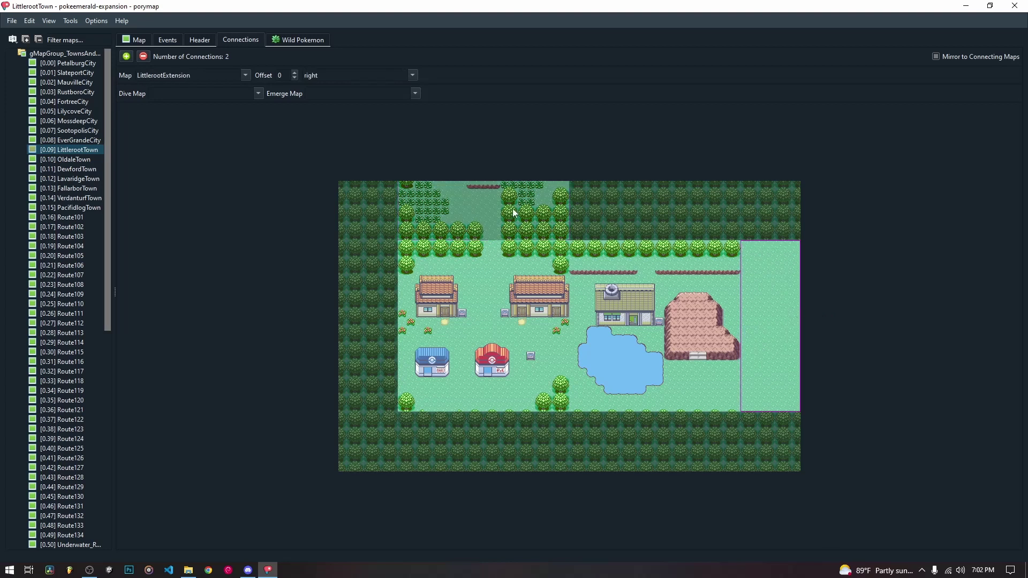
left_click(512, 208)
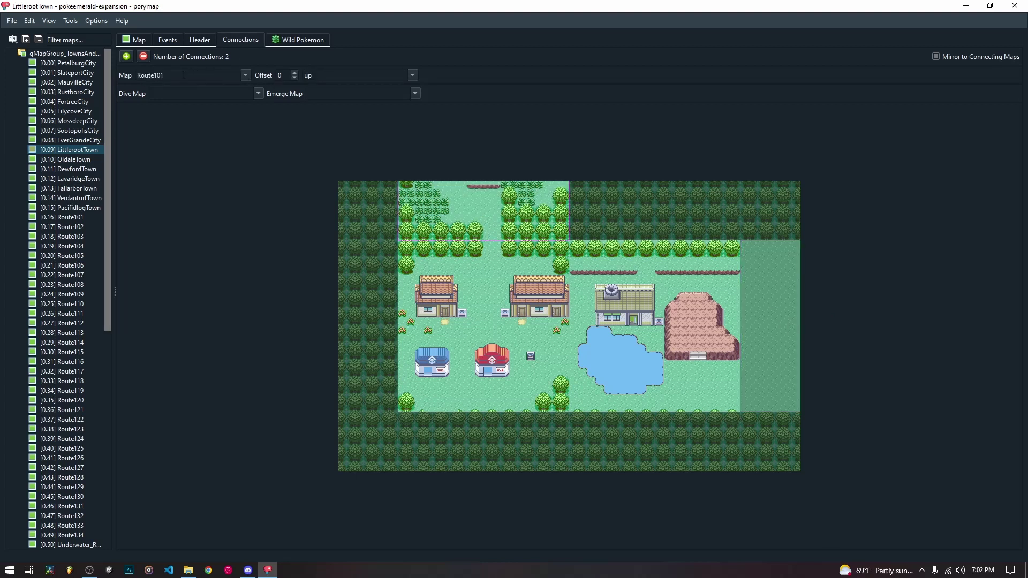
left_click(760, 282)
left_click(471, 213)
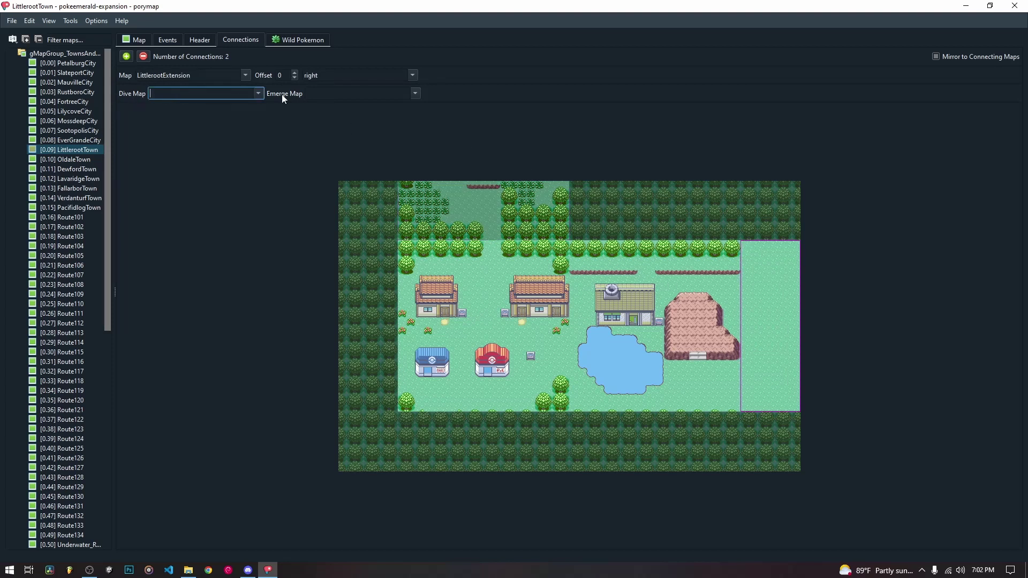
- Browse the Emerge Map list, then open Route123, Route125 and Route127 to compare their Dive Map fields
left_click(360, 94)
scroll(92, 357, "down", 14)
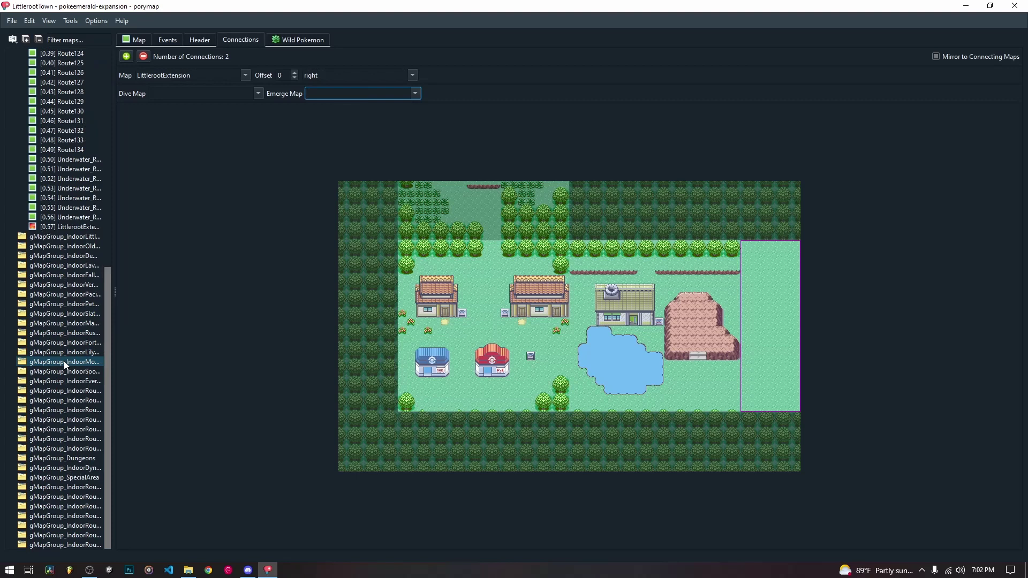
scroll(92, 358, "up", 11)
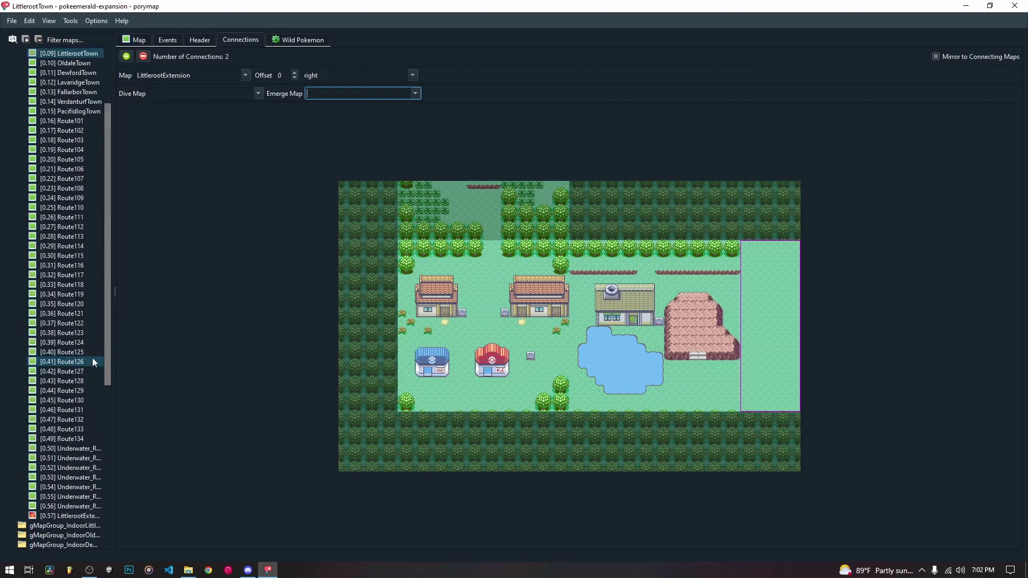
double_click(81, 333)
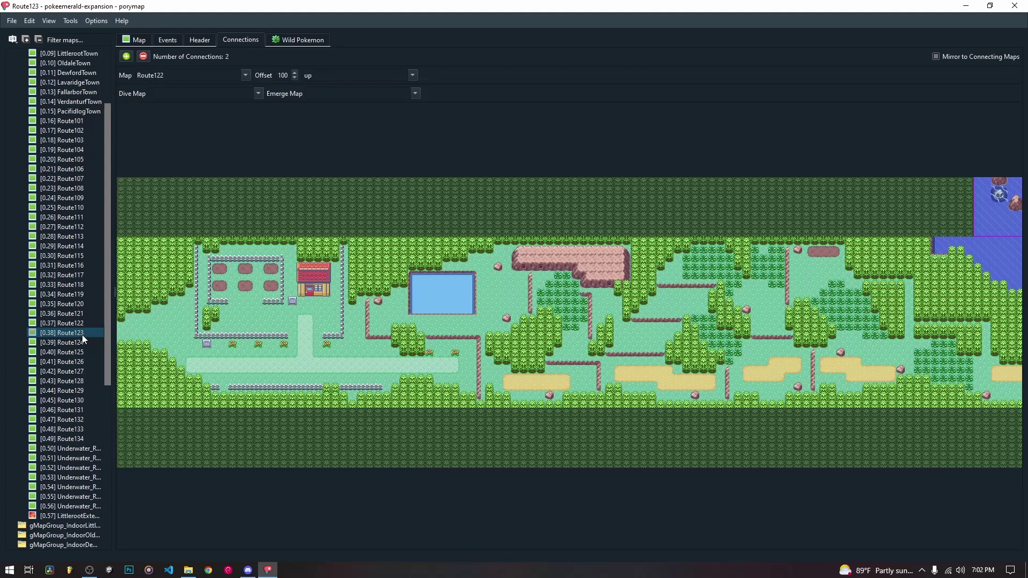
double_click(69, 356)
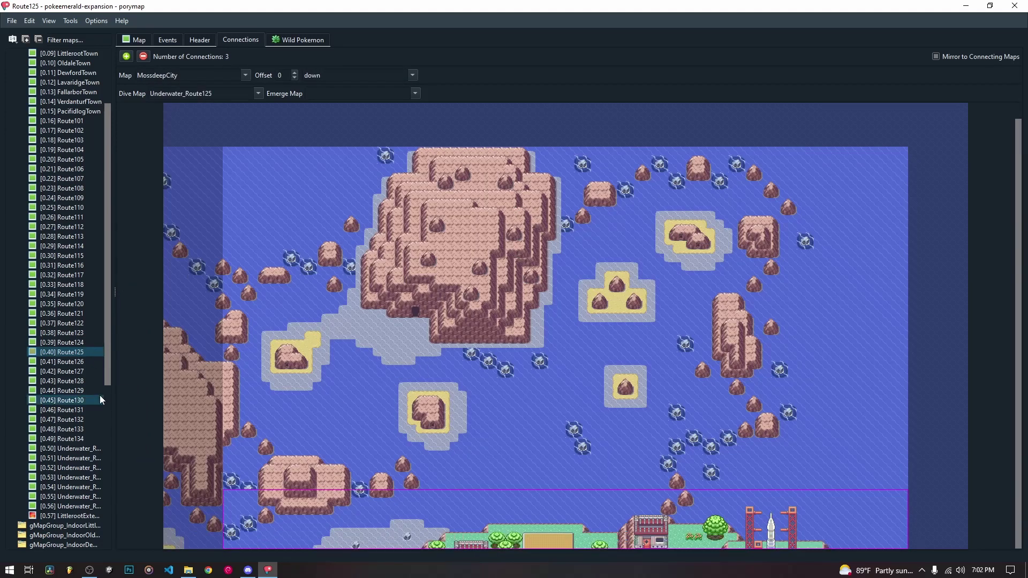
double_click(68, 372)
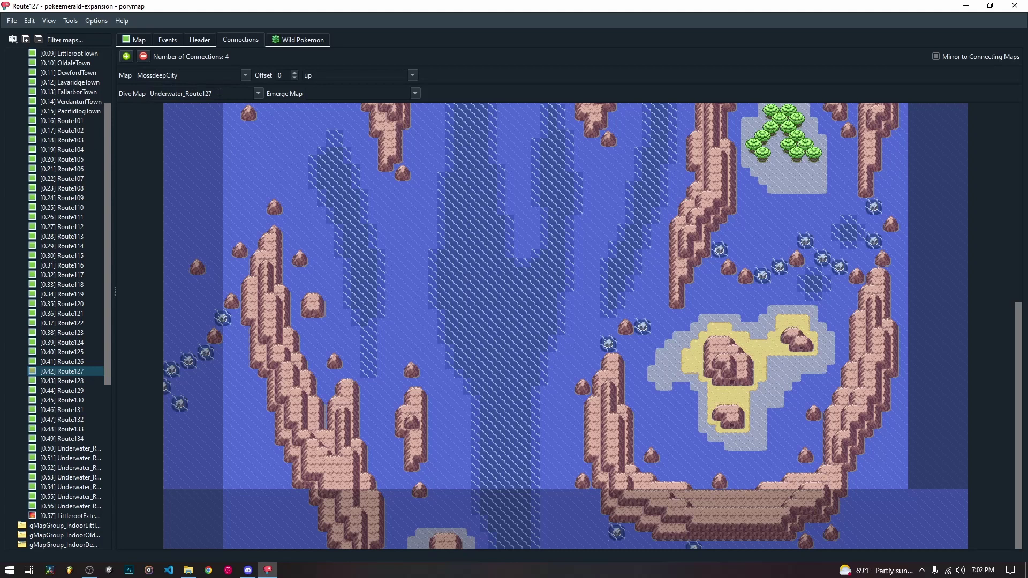
scroll(534, 336, "up", 5)
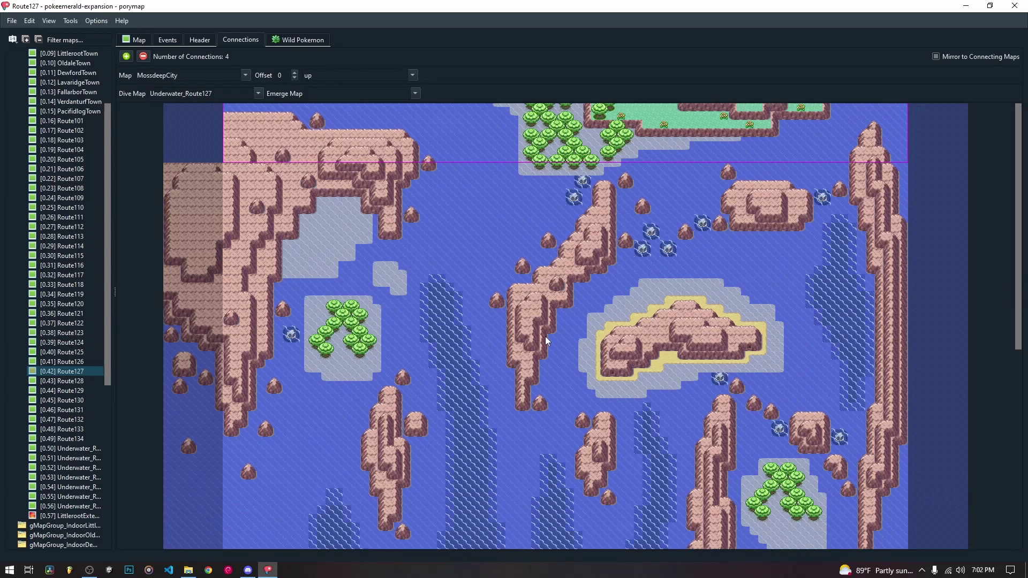
scroll(844, 297, "down", 5)
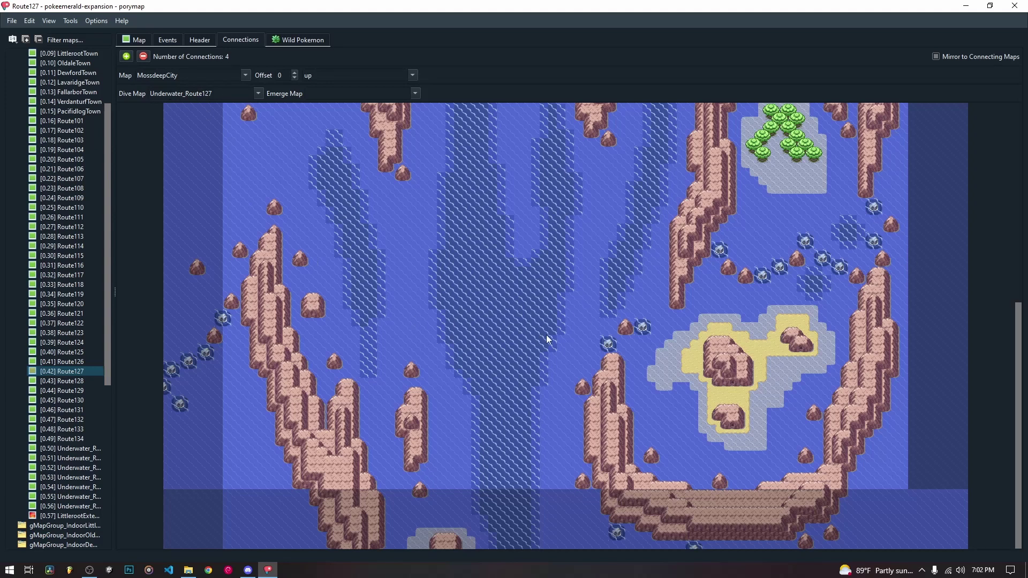
scroll(590, 340, "up", 5)
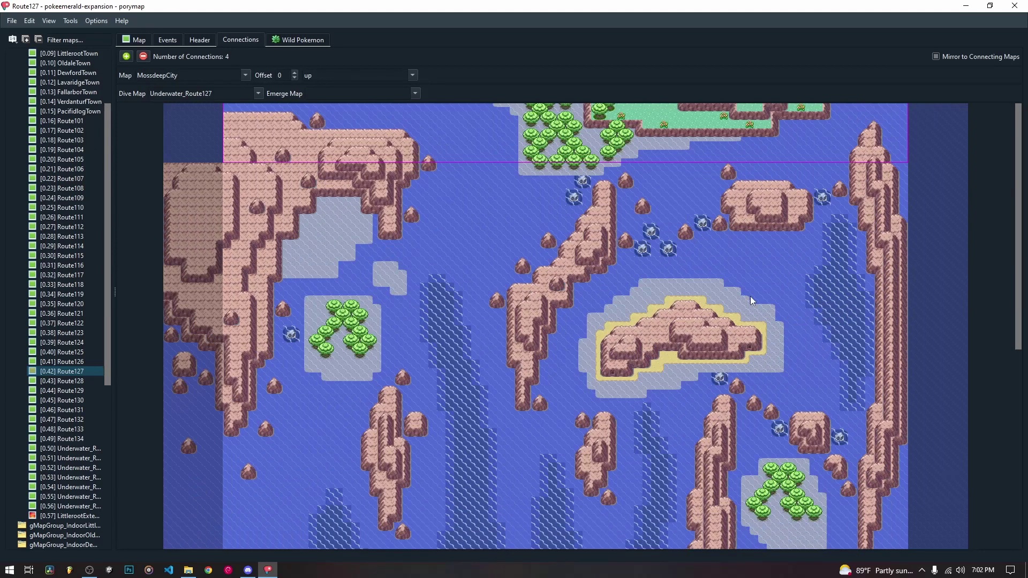
scroll(521, 328, "down", 5)
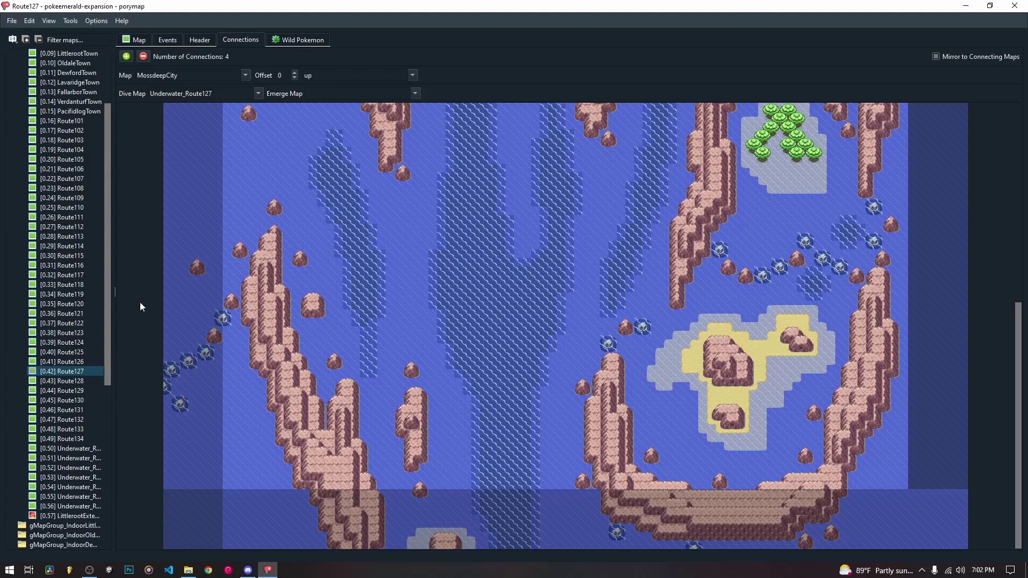
- Open Underwater_Route124 and select its Emerge Map value, Route124
double_click(78, 448)
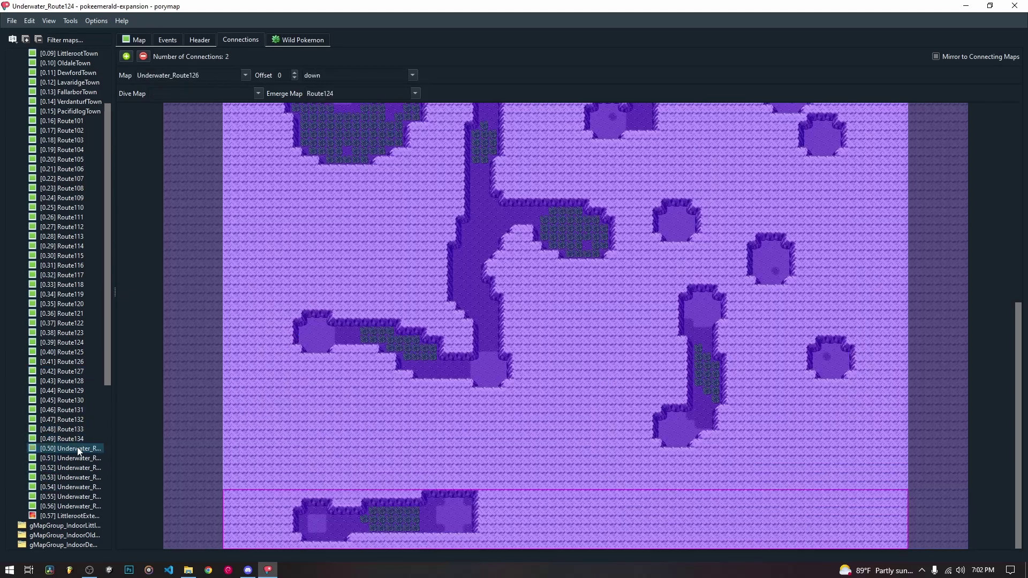
double_click(324, 94)
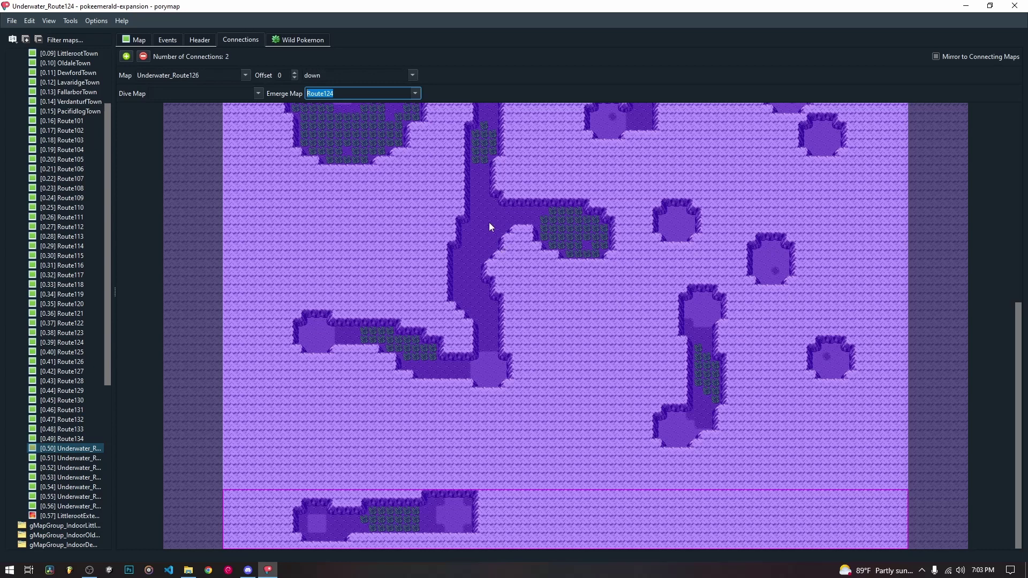
scroll(526, 240, "up", 6)
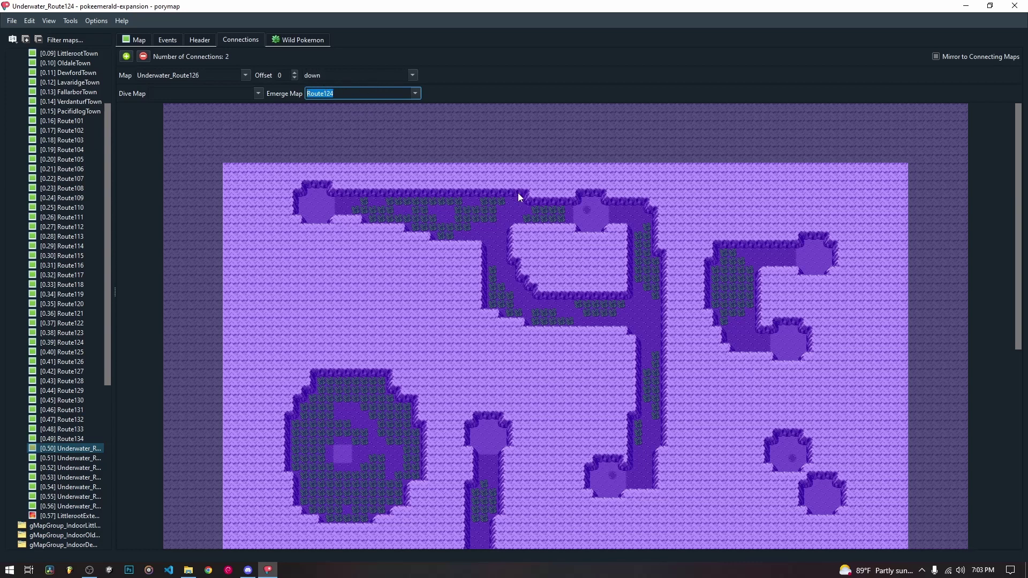
scroll(628, 228, "down", 6)
scroll(419, 277, "up", 6)
scroll(736, 257, "down", 5)
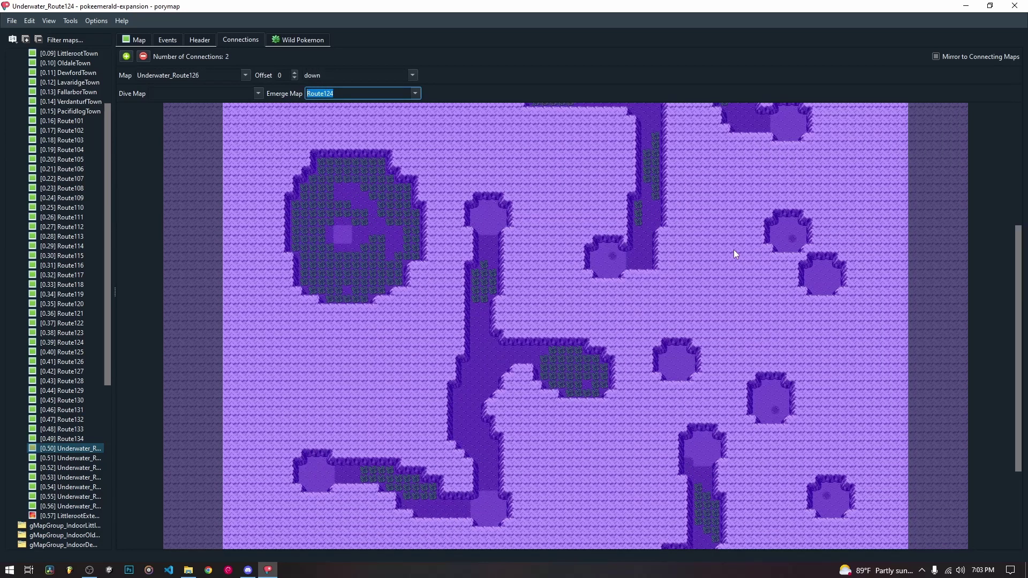
scroll(734, 251, "down", 3)
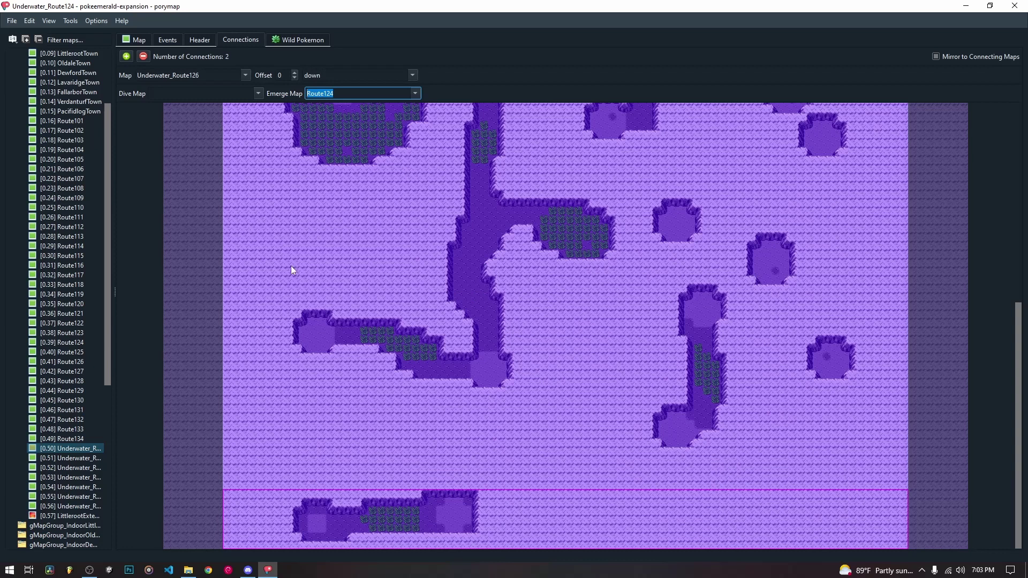
left_click_drag(111, 198, 105, 141)
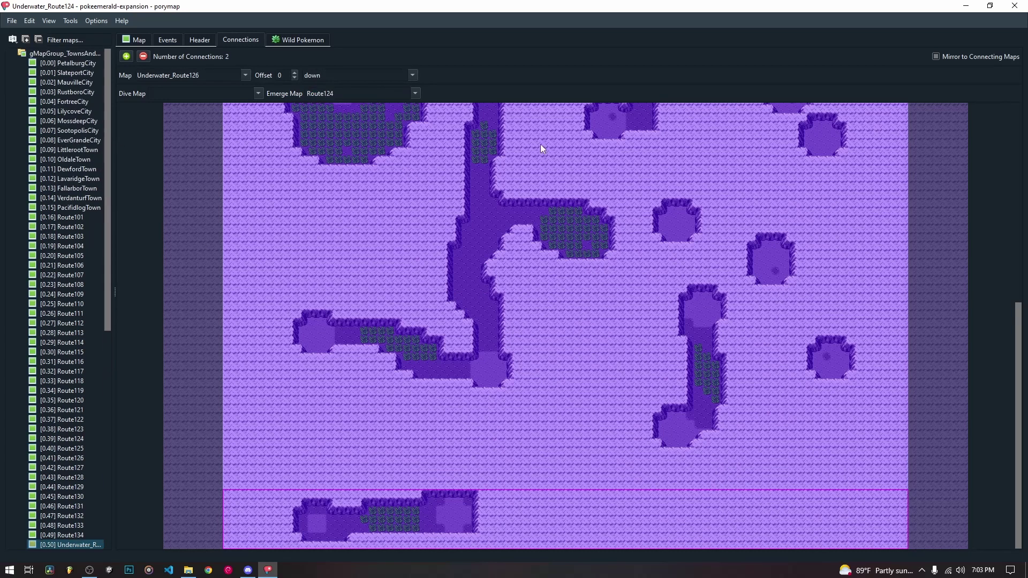
scroll(727, 272, "up", 10)
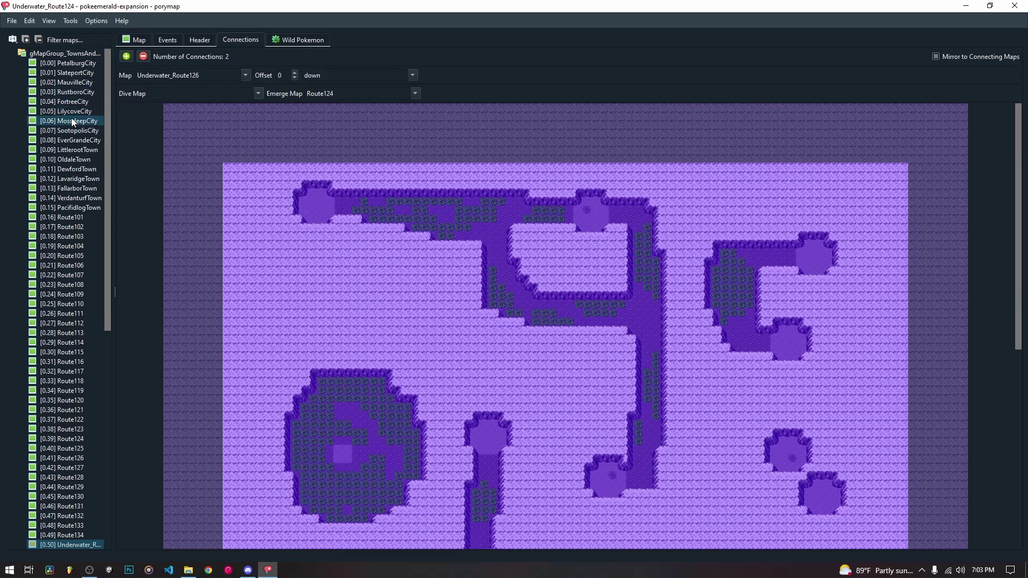
- Open LittlerootTown, then jump twice to LittlerootExtension and back via their connection strips
left_click(78, 151)
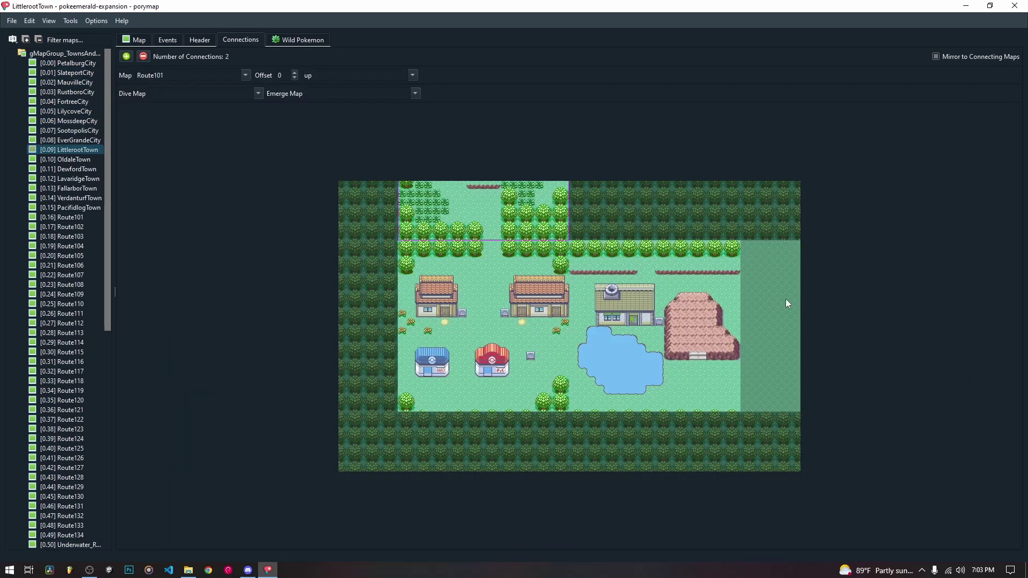
double_click(785, 303)
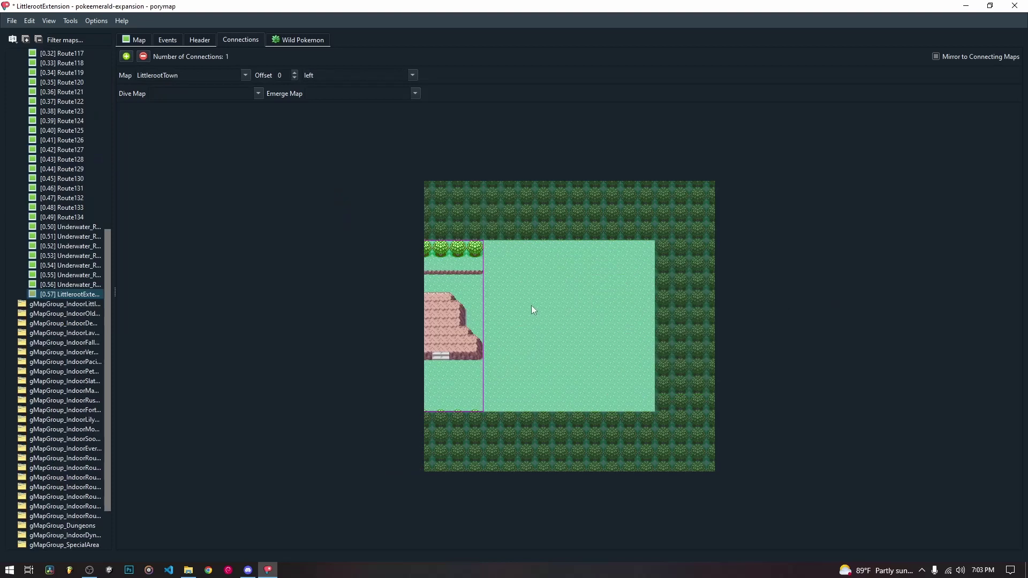
double_click(464, 299)
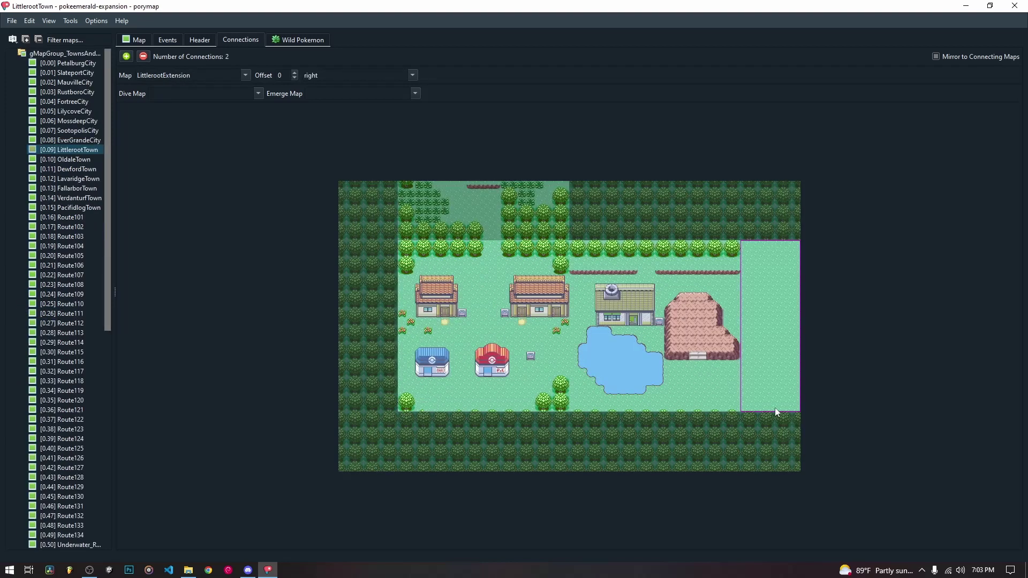
double_click(774, 289)
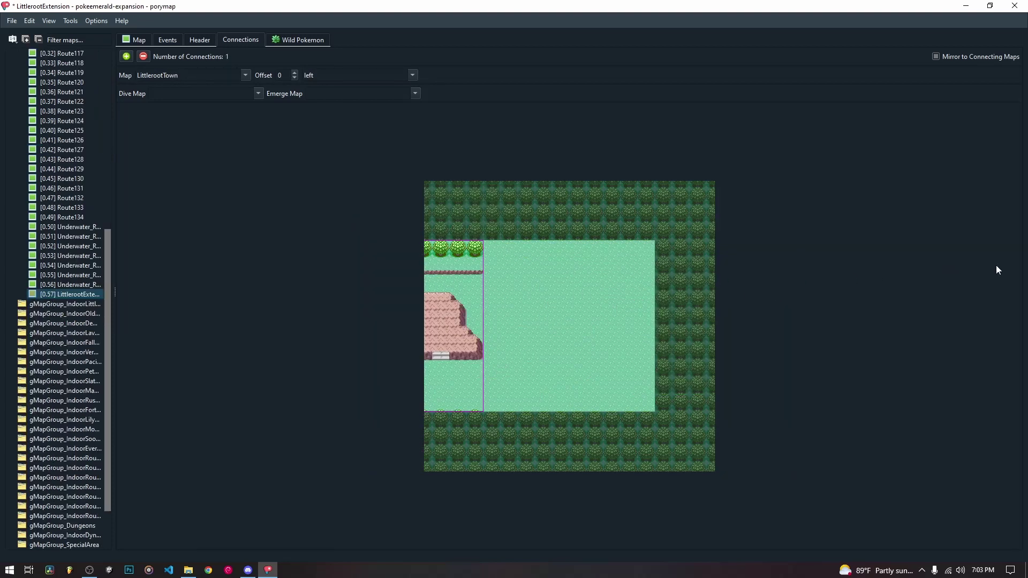
double_click(464, 274)
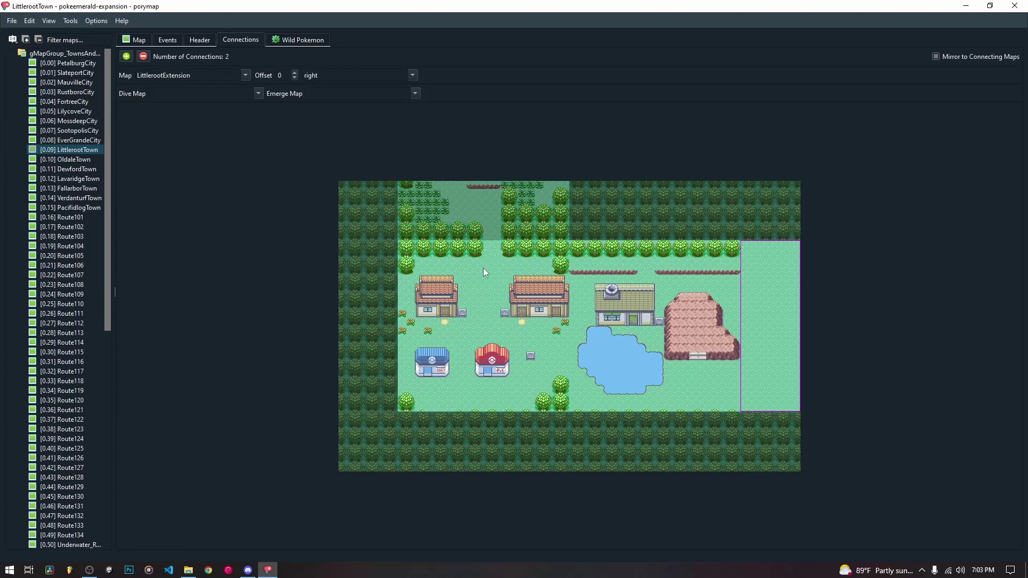